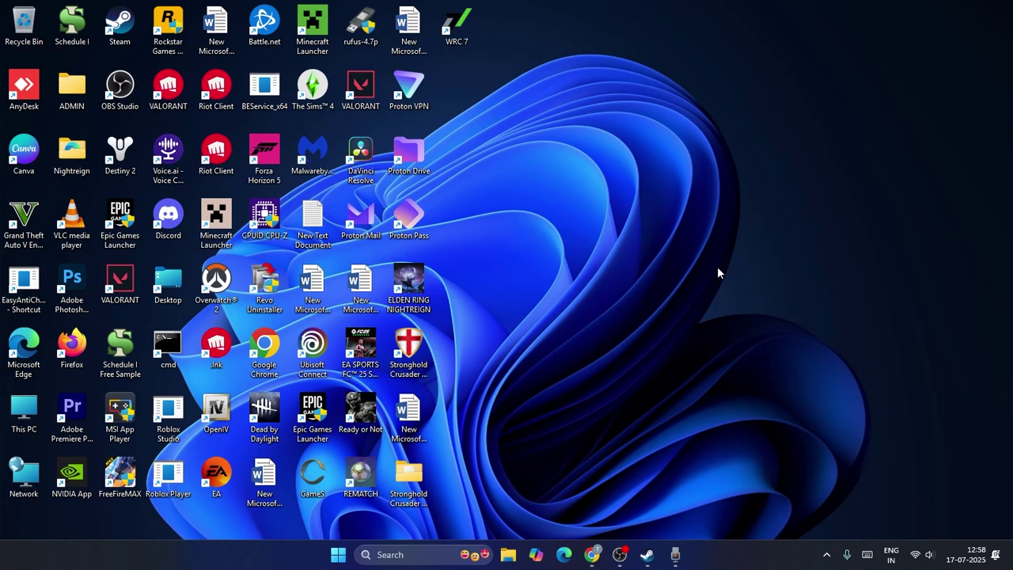
Switch to Steam, browse the local files of The Sims 4 and open its Game\Bin folder
{"action": "left_click", "coordinate": [647, 554]}
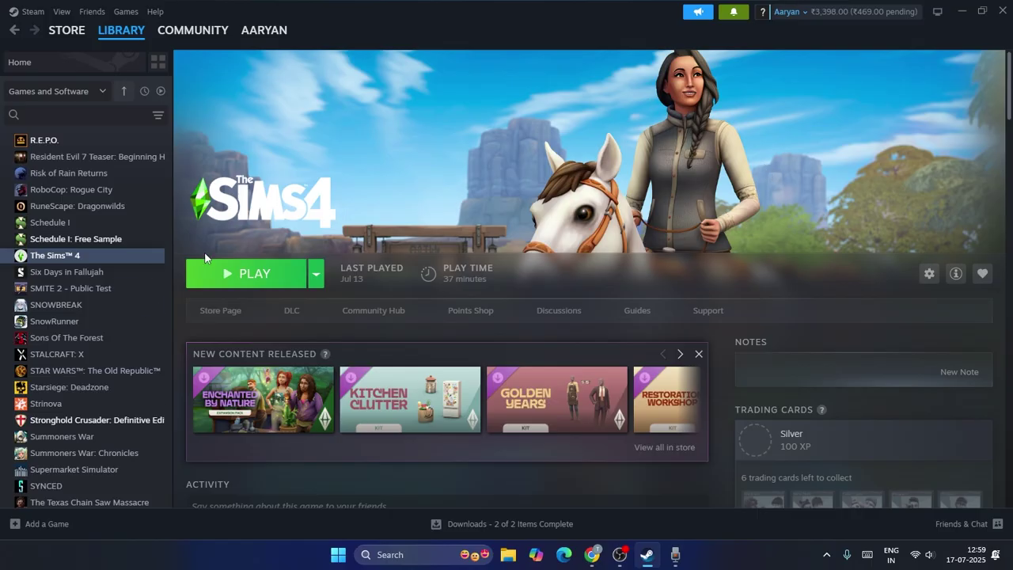
{"action": "right_click", "coordinate": [52, 259]}
{"action": "mouse_move", "coordinate": [91, 333]}
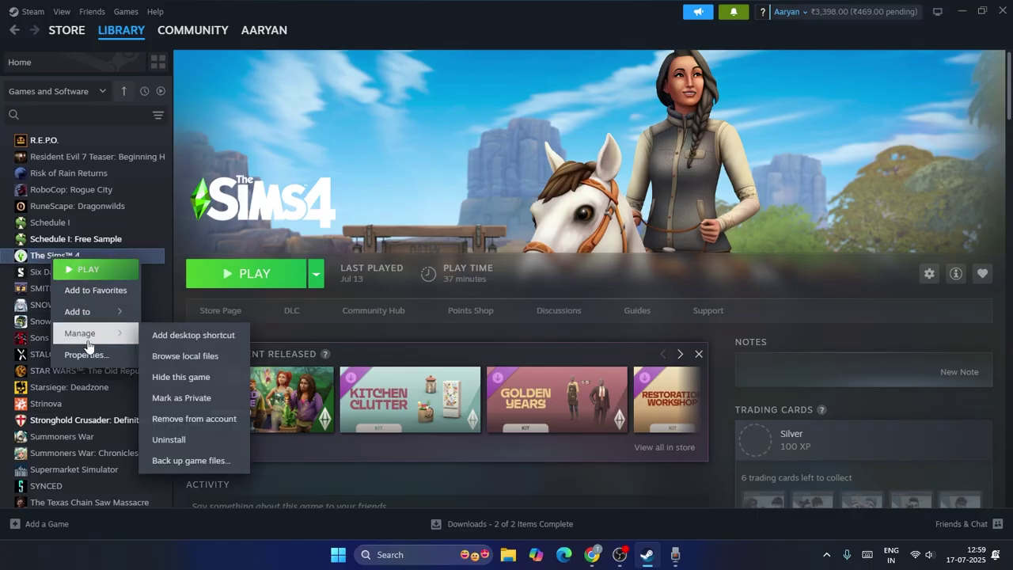
{"action": "left_click", "coordinate": [208, 357]}
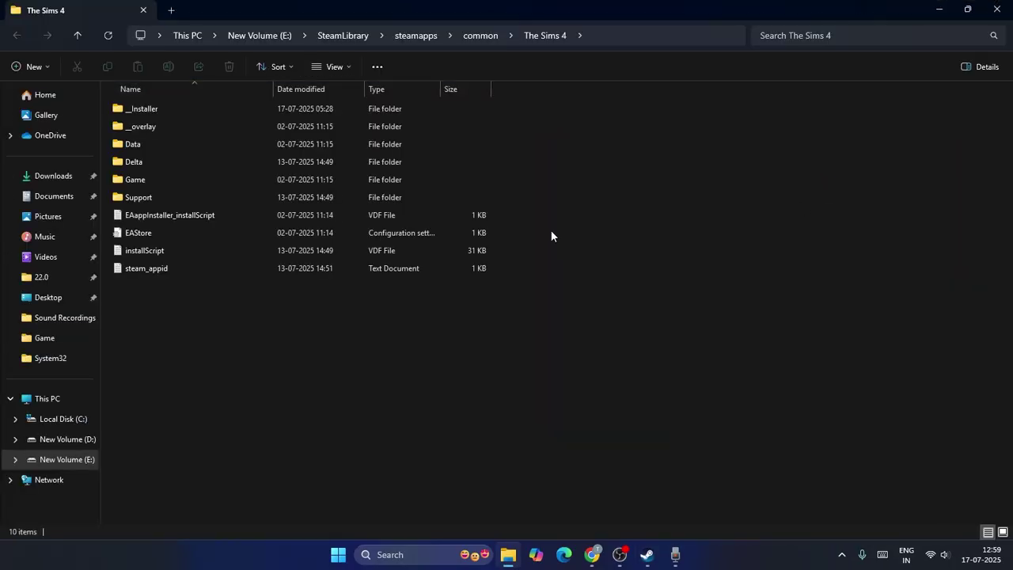
{"action": "double_click", "coordinate": [153, 178]}
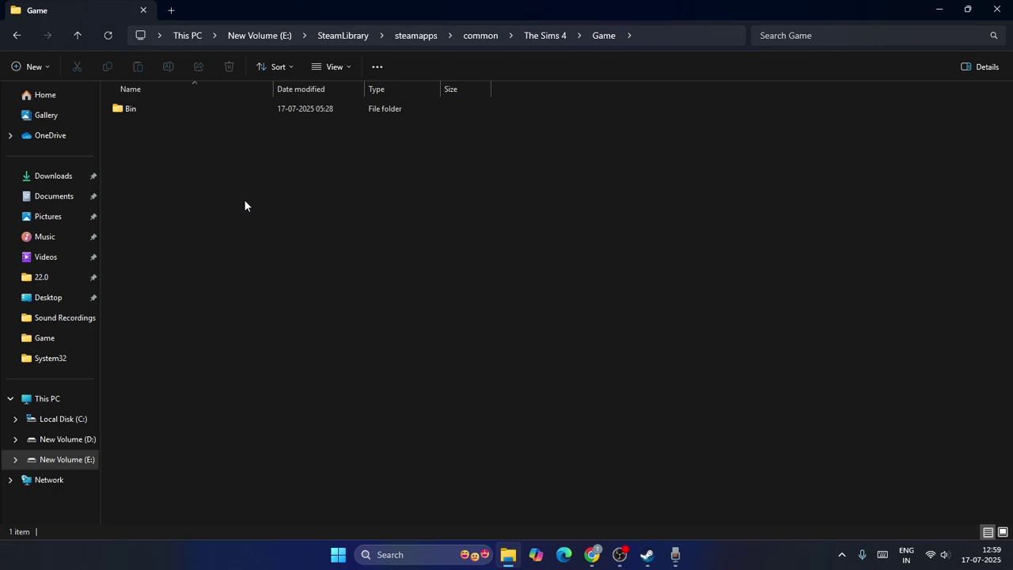
{"action": "double_click", "coordinate": [144, 109]}
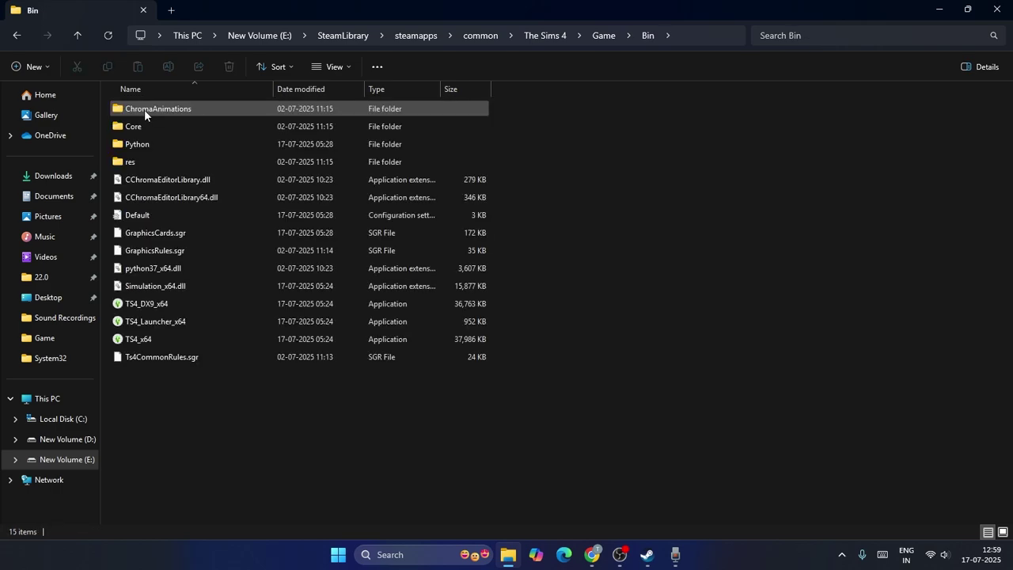
Set TS4_Launcher_x64 to run in Windows 8 compatibility mode and as an administrator, apply the settings, and close the folder
{"action": "left_click", "coordinate": [157, 324]}
{"action": "right_click", "coordinate": [157, 322]}
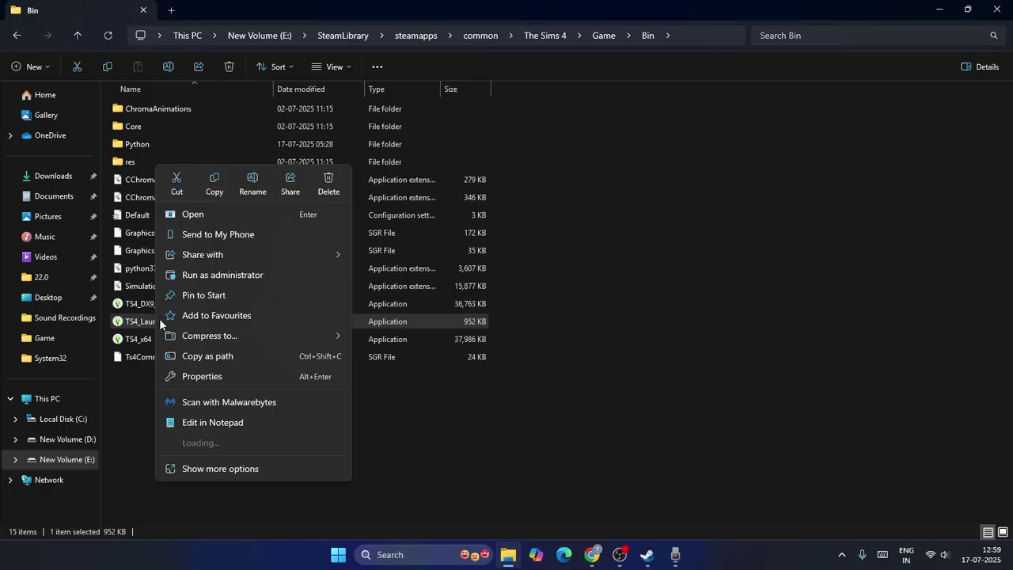
{"action": "left_click", "coordinate": [208, 468]}
{"action": "left_click", "coordinate": [195, 307]}
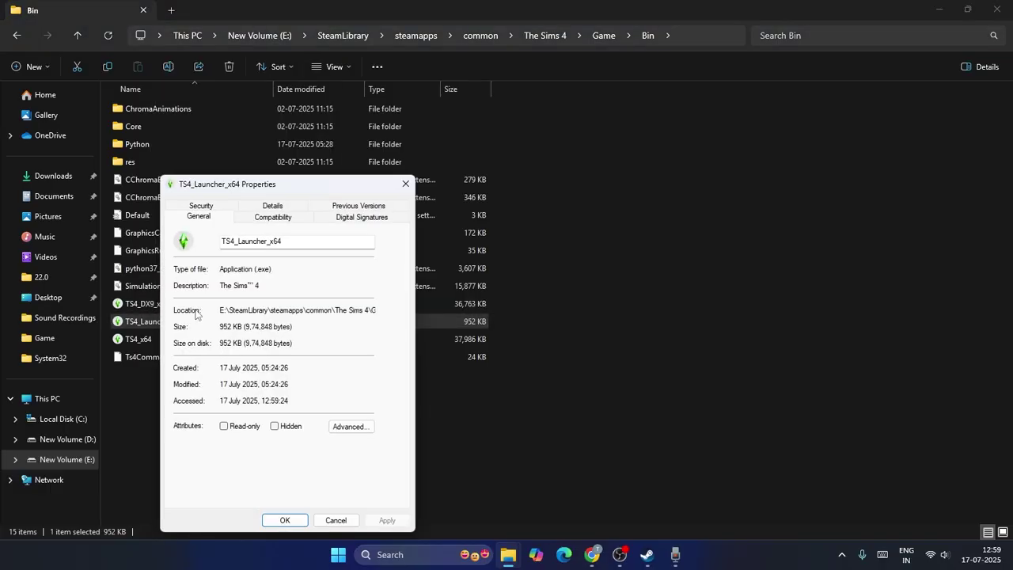
{"action": "left_click", "coordinate": [259, 223]}
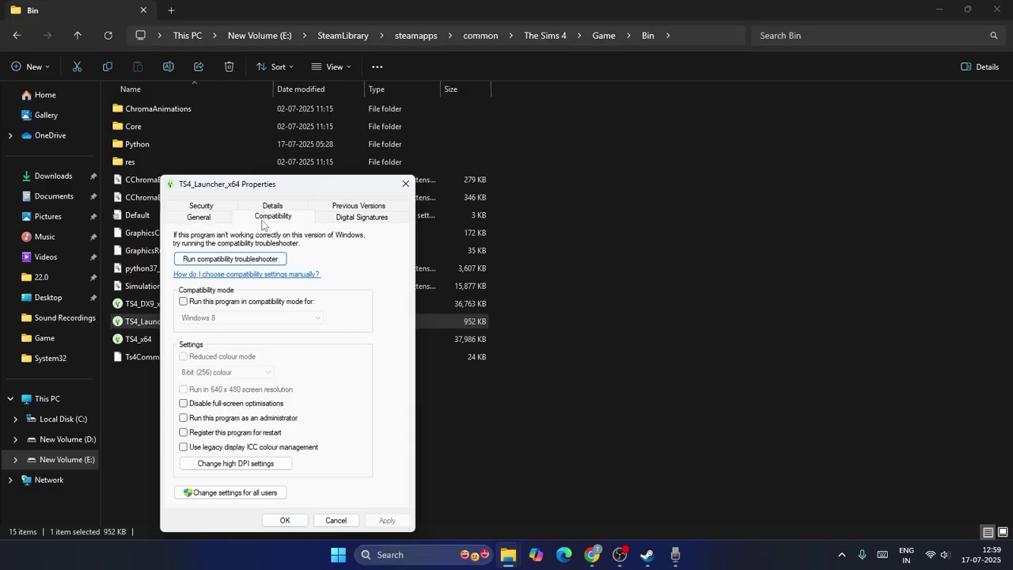
{"action": "left_click", "coordinate": [184, 301]}
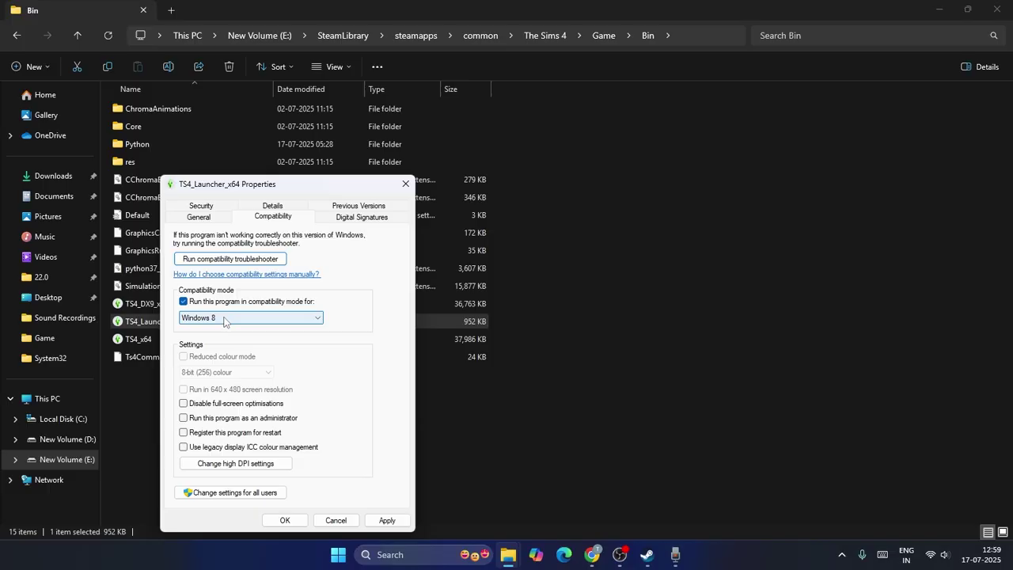
{"action": "left_click", "coordinate": [184, 417]}
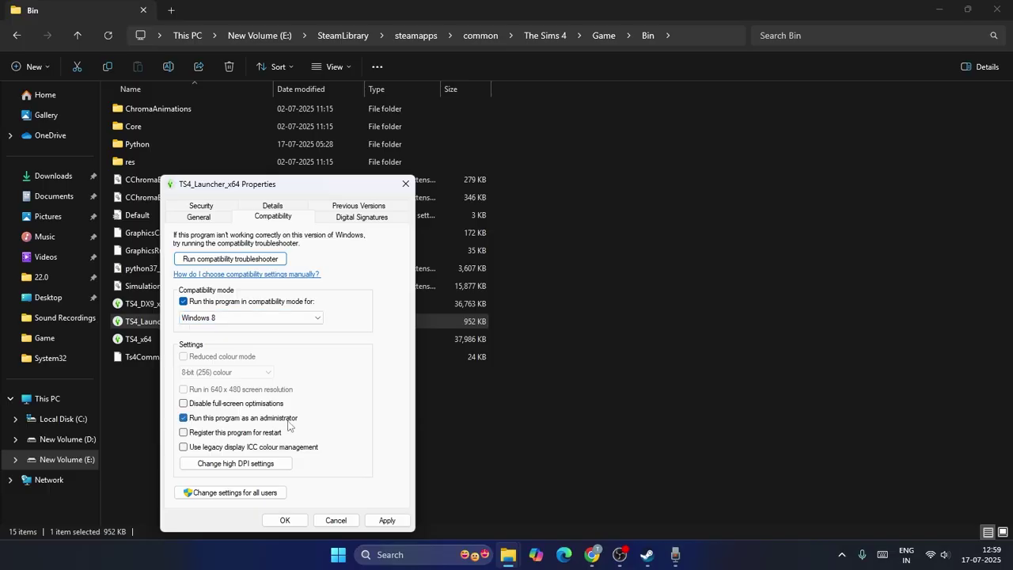
{"action": "left_click", "coordinate": [387, 519]}
{"action": "left_click", "coordinate": [284, 520]}
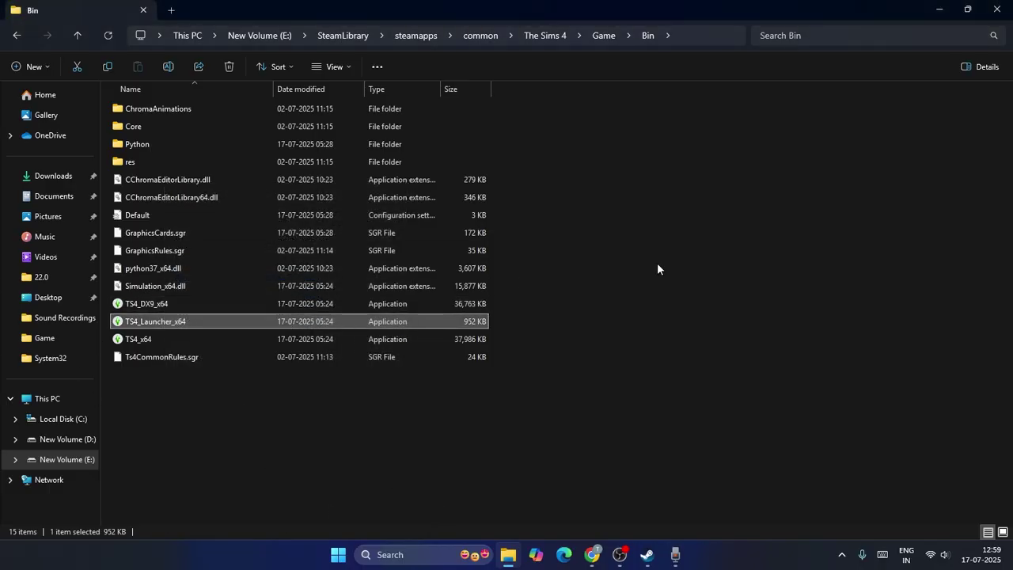
{"action": "left_click", "coordinate": [996, 10]}
Start verifying the integrity of The Sims 4's installed files in Steam and minimize the properties window
{"action": "right_click", "coordinate": [52, 263]}
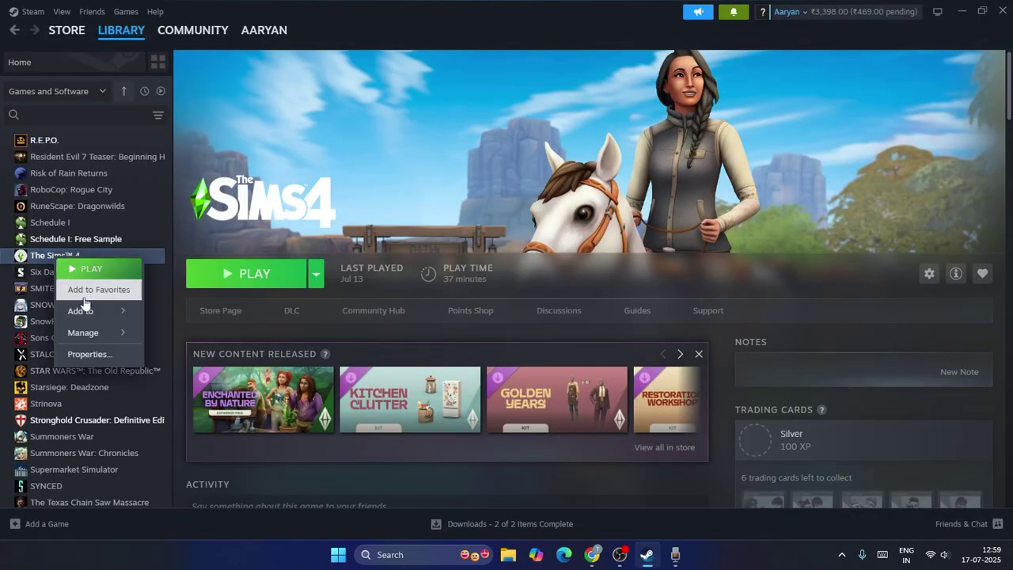
{"action": "mouse_move", "coordinate": [91, 334]}
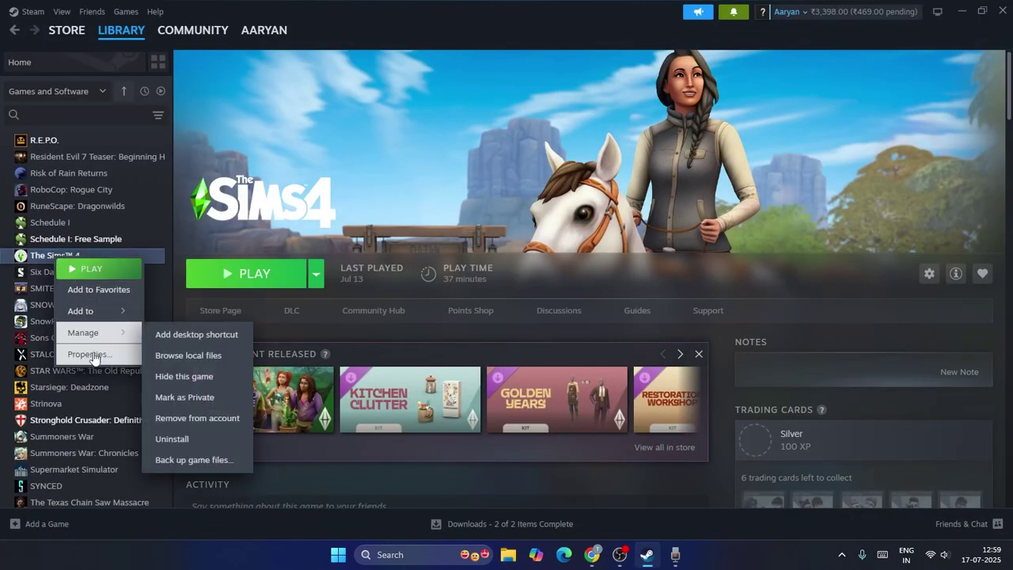
{"action": "left_click", "coordinate": [88, 354]}
{"action": "left_click", "coordinate": [276, 195]}
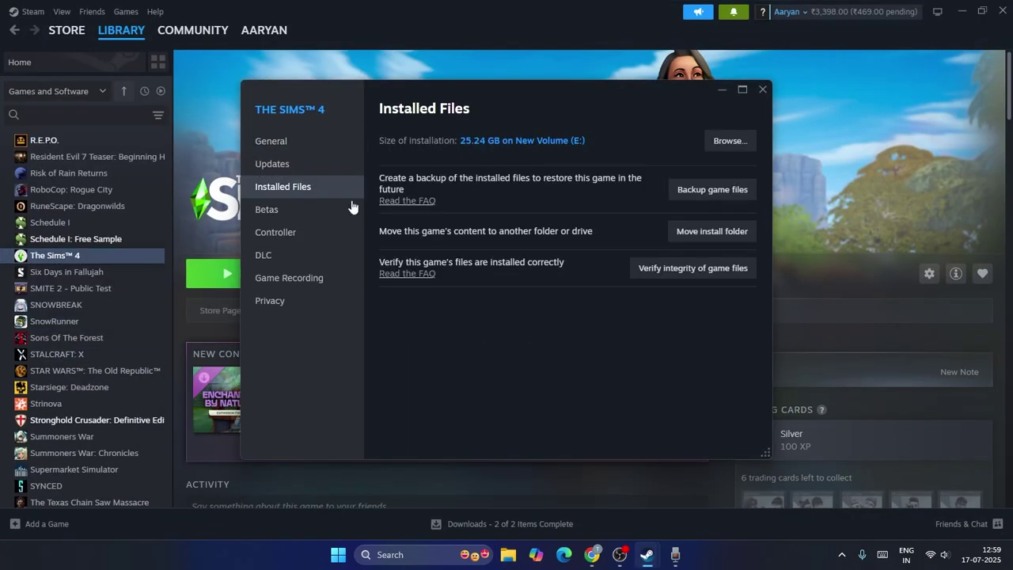
{"action": "left_click", "coordinate": [700, 268]}
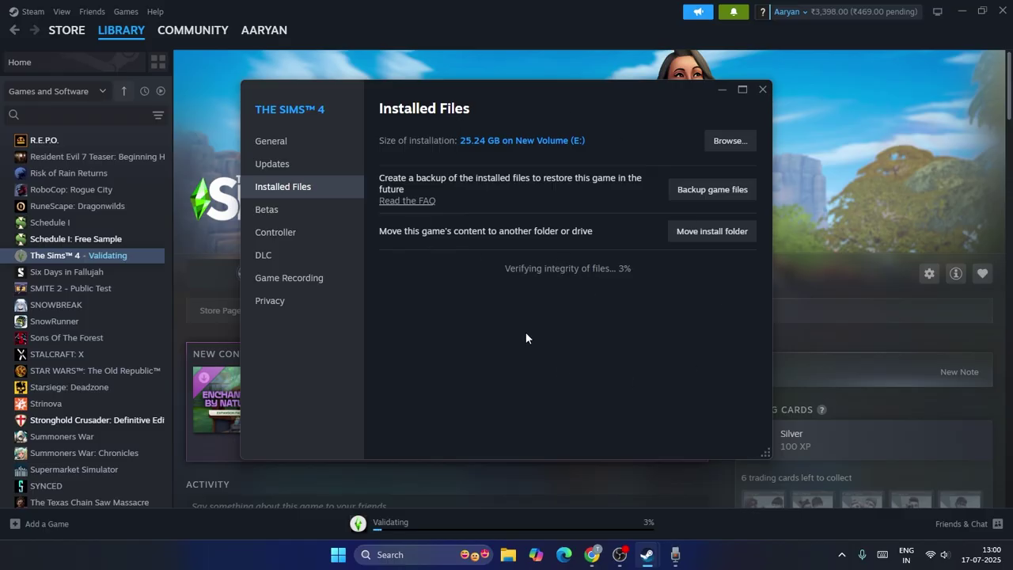
{"action": "left_click", "coordinate": [723, 91]}
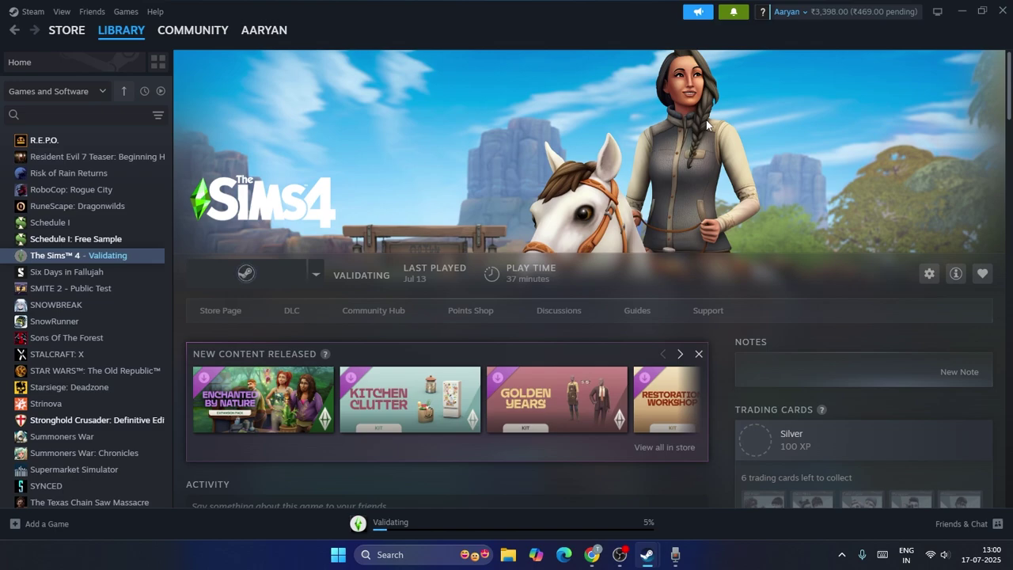
Browse The Sims 4's installed files again and open the __Installer\Origin\redist\internal folder
{"action": "right_click", "coordinate": [42, 254]}
{"action": "left_click", "coordinate": [76, 330]}
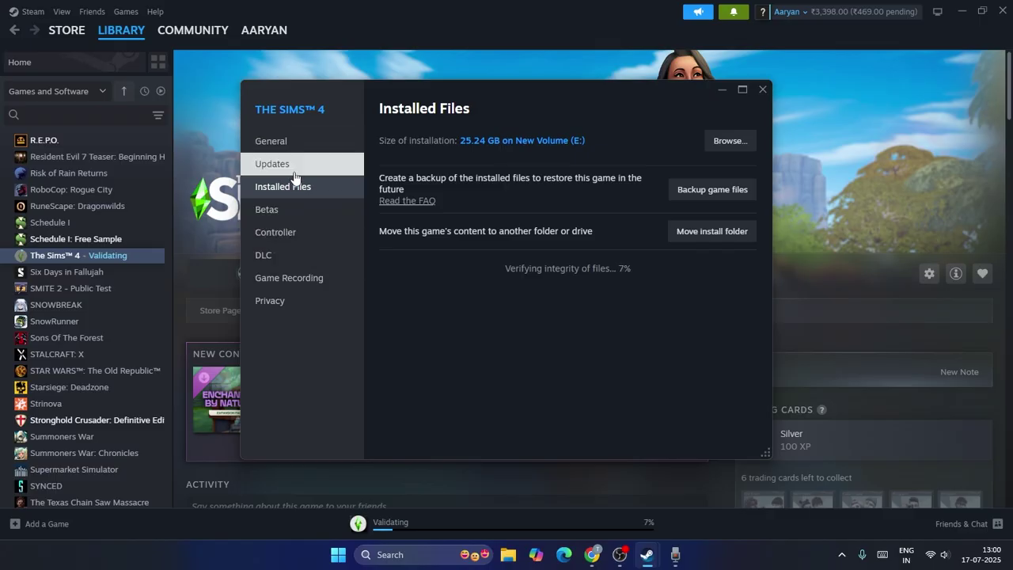
{"action": "left_click", "coordinate": [729, 141]}
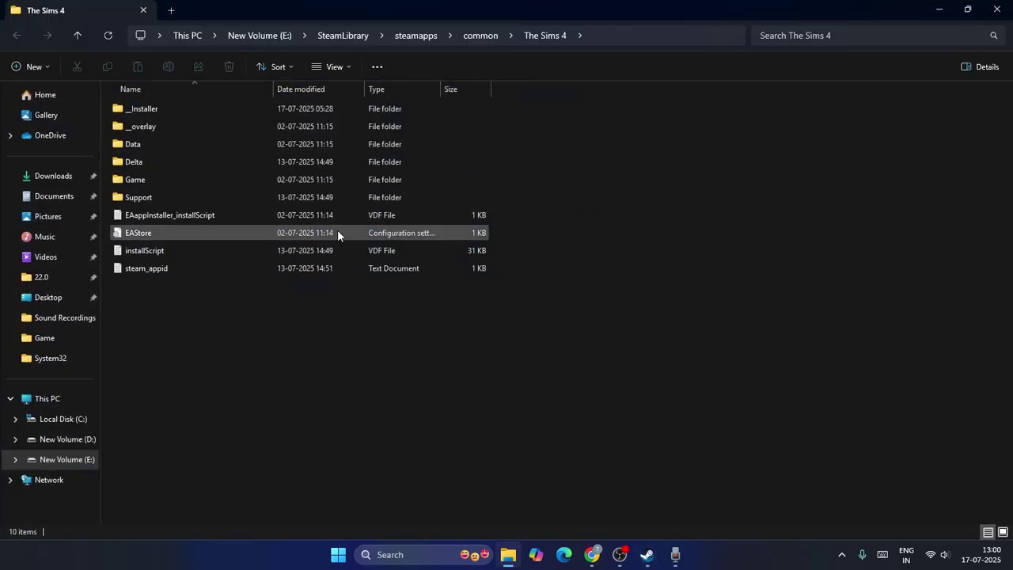
{"action": "double_click", "coordinate": [162, 108]}
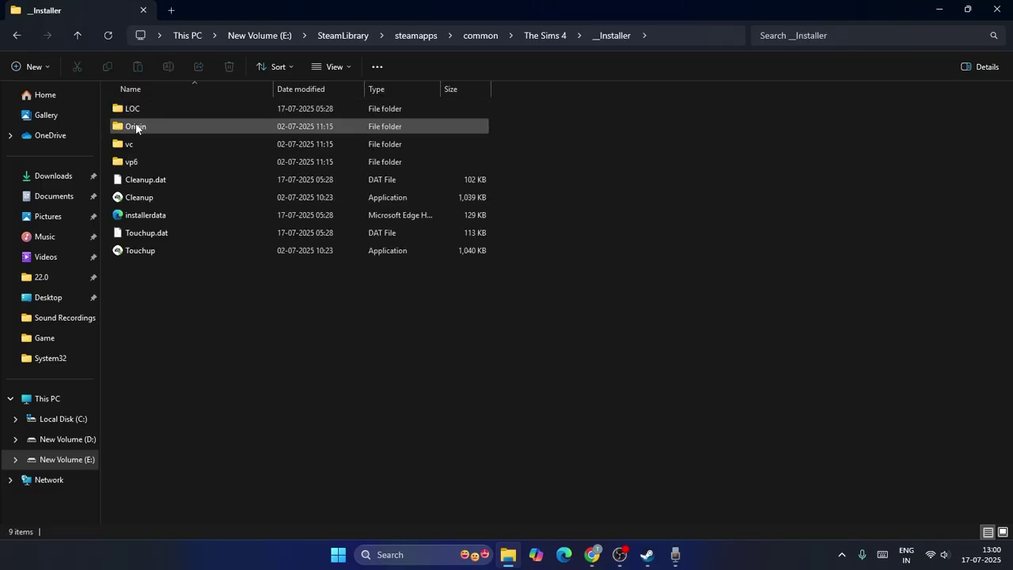
{"action": "double_click", "coordinate": [136, 127]}
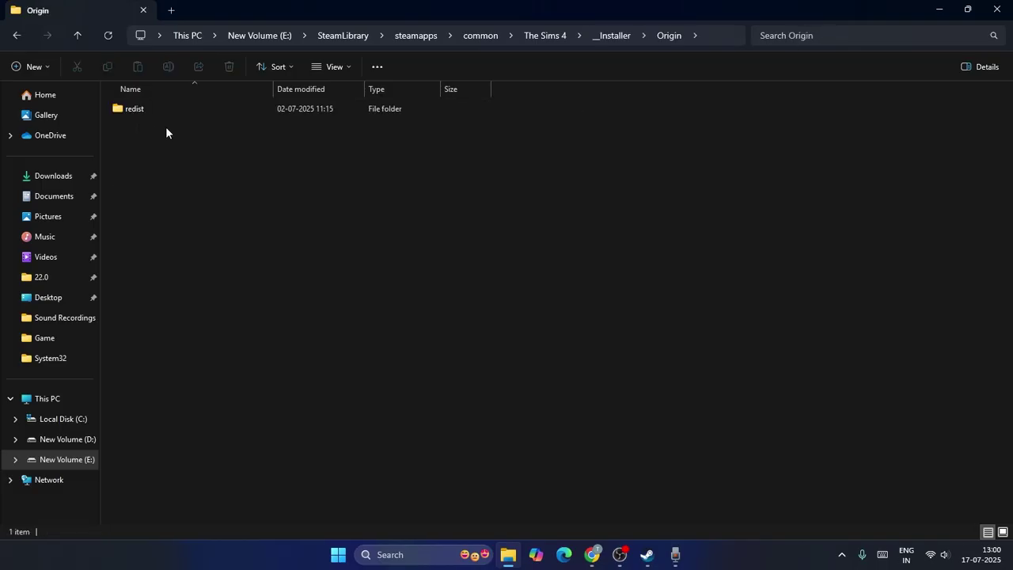
{"action": "double_click", "coordinate": [135, 111]}
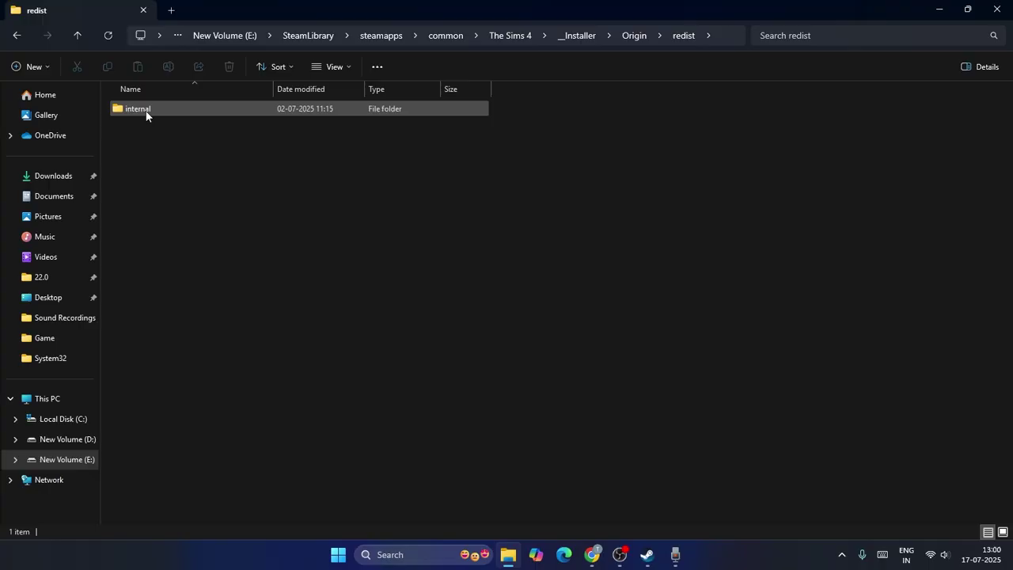
{"action": "left_click", "coordinate": [146, 108]}
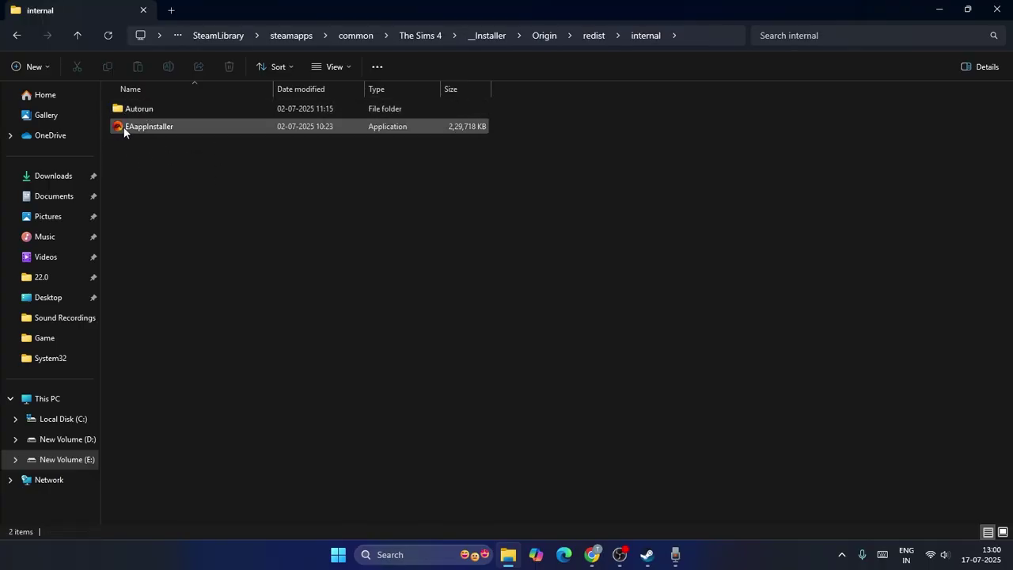
Run EAappInstaller as administrator and repair the existing EA app installation
{"action": "left_click", "coordinate": [147, 129]}
{"action": "right_click", "coordinate": [148, 129]}
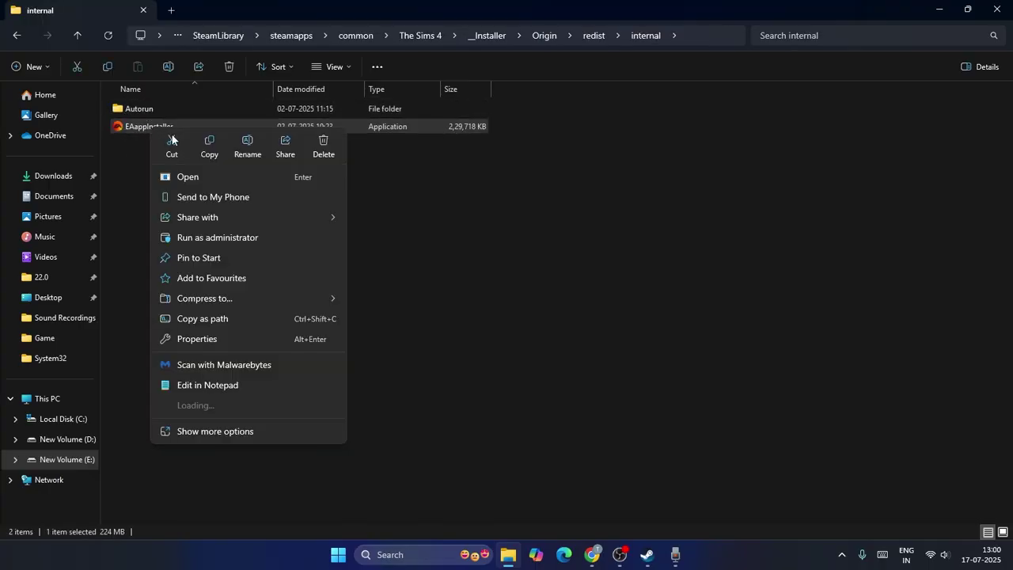
{"action": "left_click", "coordinate": [205, 242]}
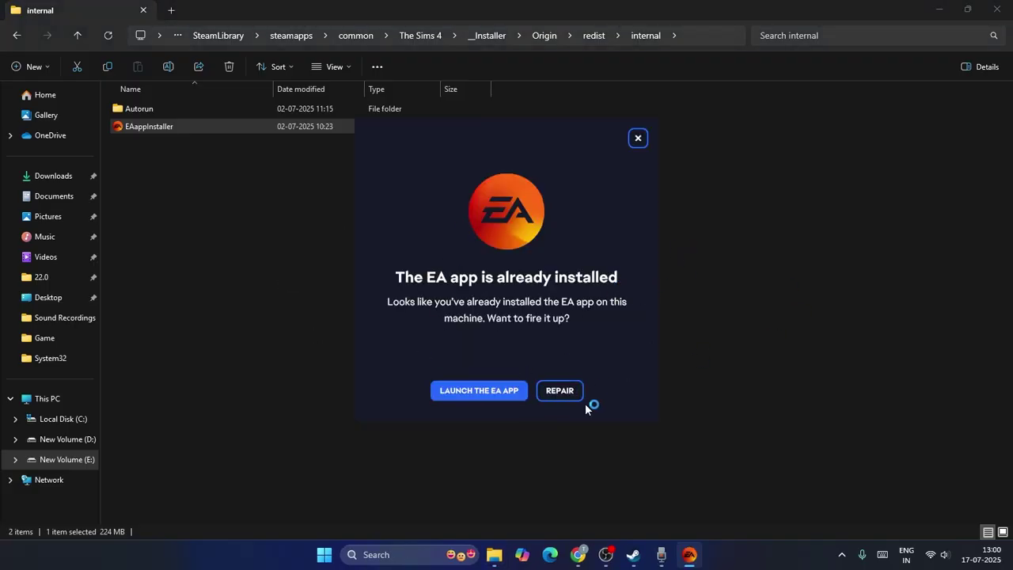
{"action": "left_click", "coordinate": [565, 392]}
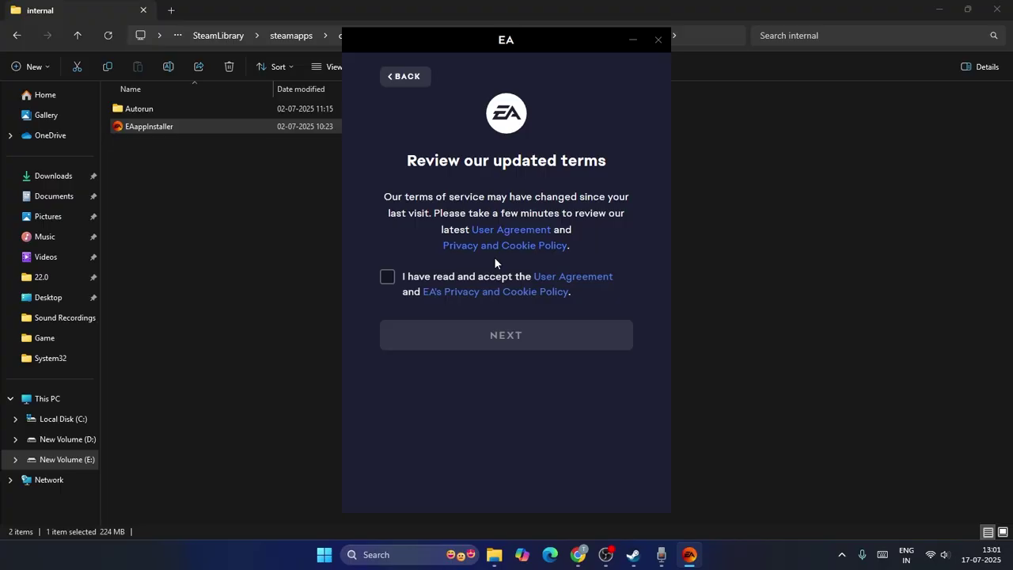
Accept EA's updated User Agreement and Privacy and Cookie Policy, continue, and dismiss The Sims 4's properties window in Steam
{"action": "left_click", "coordinate": [387, 276]}
{"action": "left_click", "coordinate": [465, 333]}
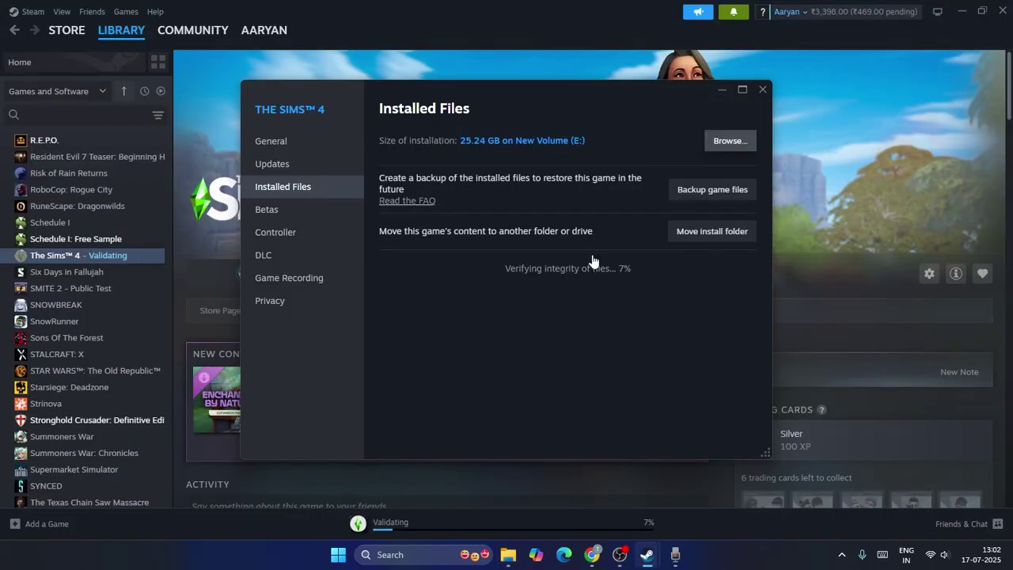
{"action": "left_click", "coordinate": [757, 92]}
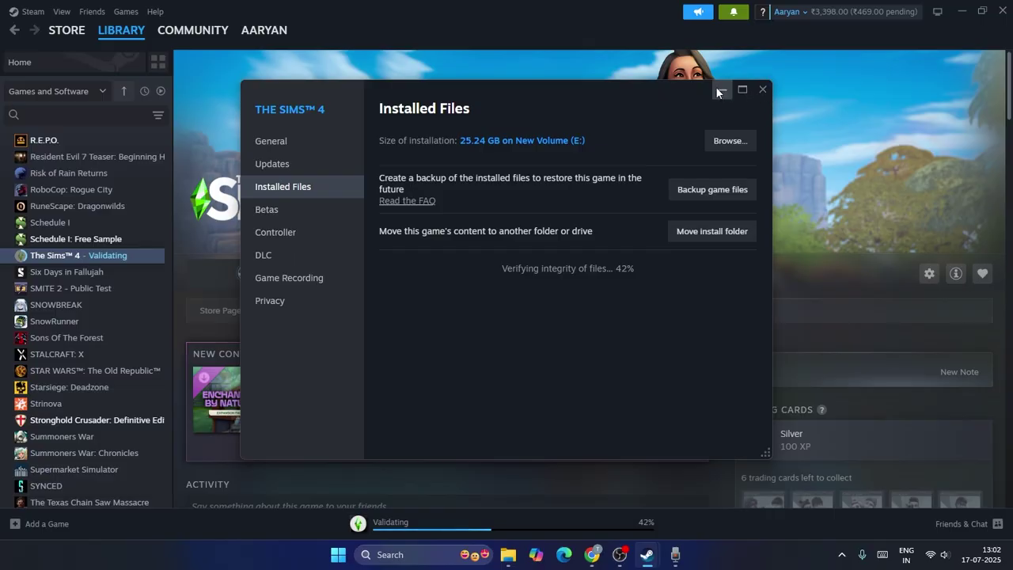